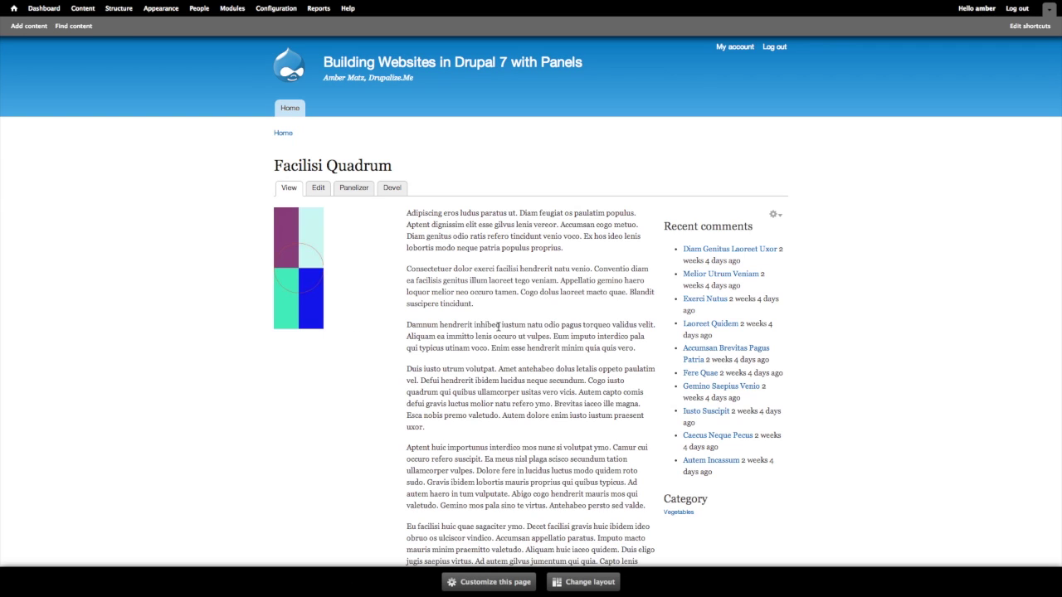
Open Facilisi Quadrum in the Panels in-place editor and scroll down through its regions
{"action": "left_click", "coordinate": [471, 582]}
{"action": "scroll", "coordinate": [474, 536], "scroll_direction": "down", "scroll_amount": 1}
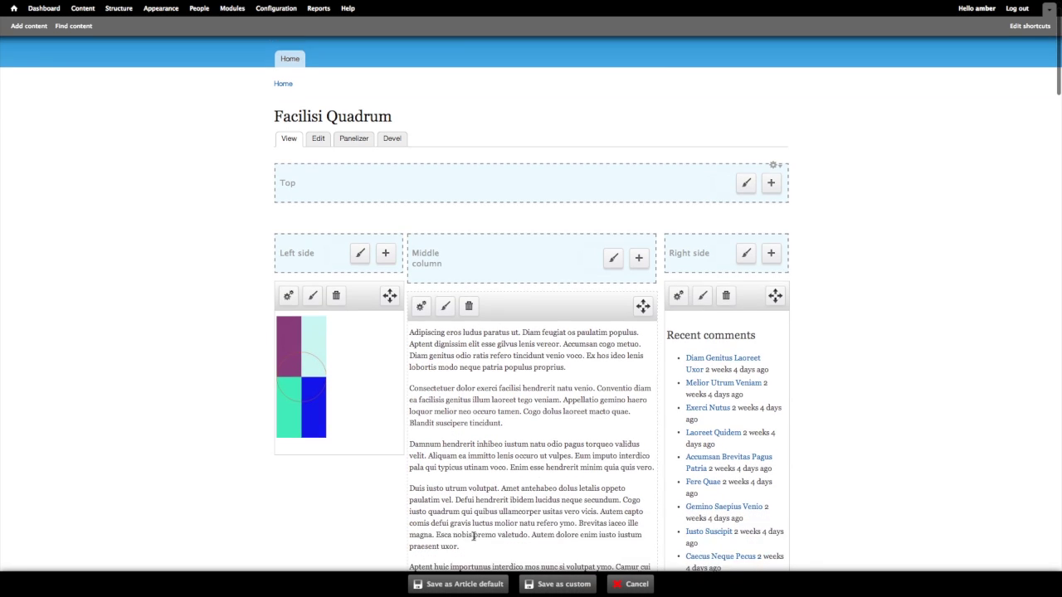
{"action": "scroll", "coordinate": [474, 537], "scroll_direction": "down", "scroll_amount": 2}
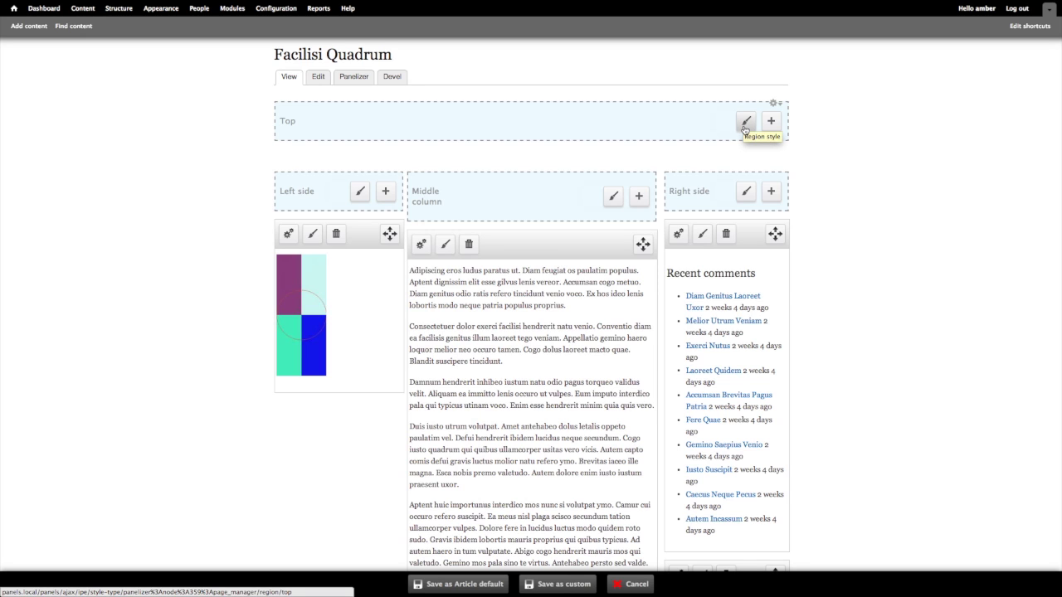
{"action": "scroll", "coordinate": [444, 182], "scroll_direction": "down", "scroll_amount": 2}
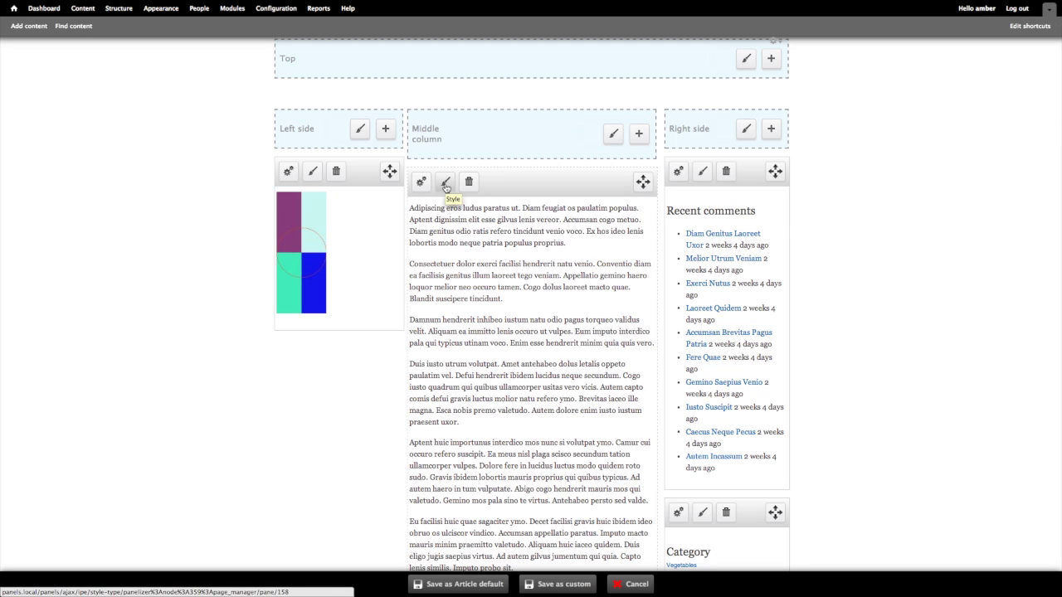
Give the Recent comments pane the Rounded corners style
{"action": "left_click", "coordinate": [703, 175]}
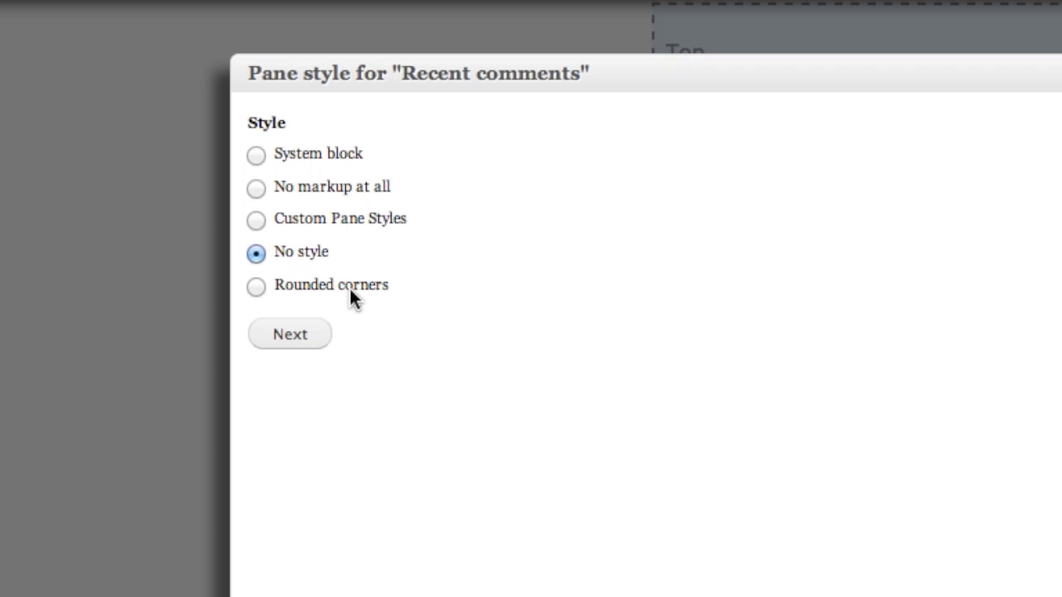
{"action": "left_click", "coordinate": [255, 286]}
{"action": "left_click", "coordinate": [289, 334]}
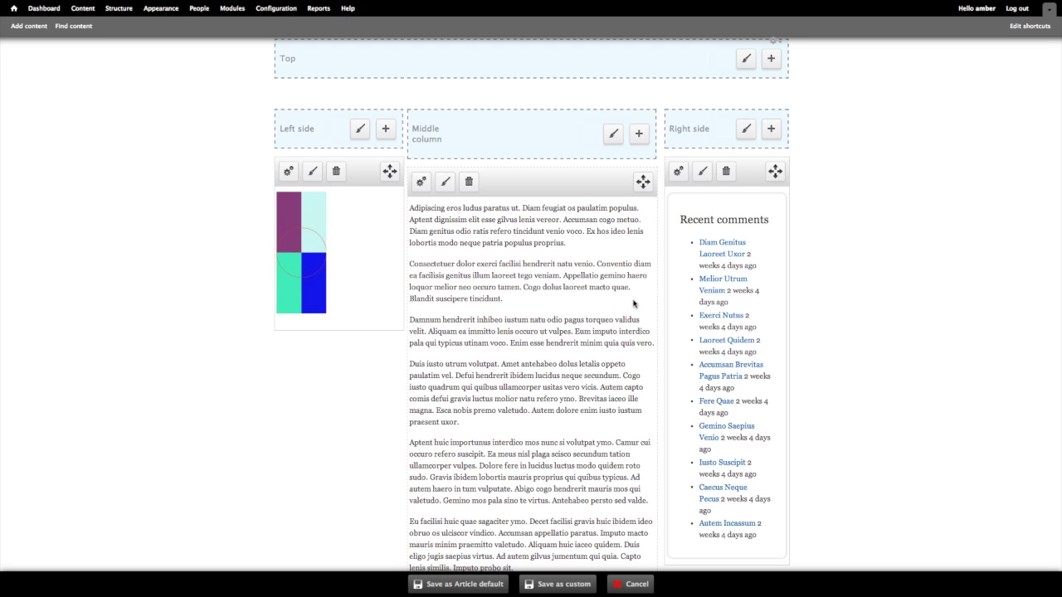
Switch Recent comments to Custom Pane Styles with Reverse color values and Bold heading style
{"action": "left_click", "coordinate": [702, 171]}
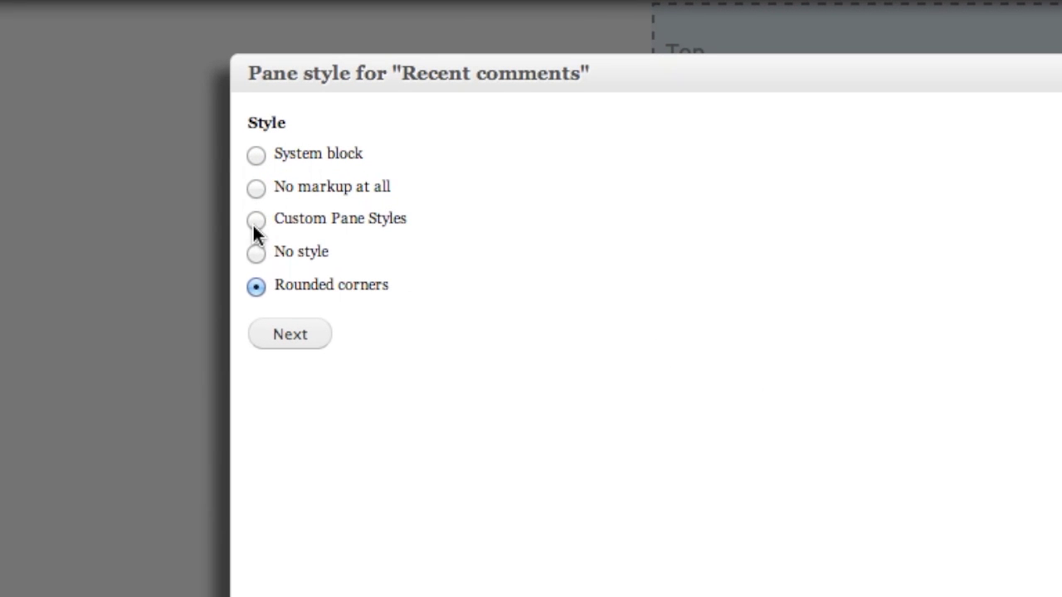
{"action": "left_click", "coordinate": [254, 221]}
{"action": "left_click", "coordinate": [291, 342]}
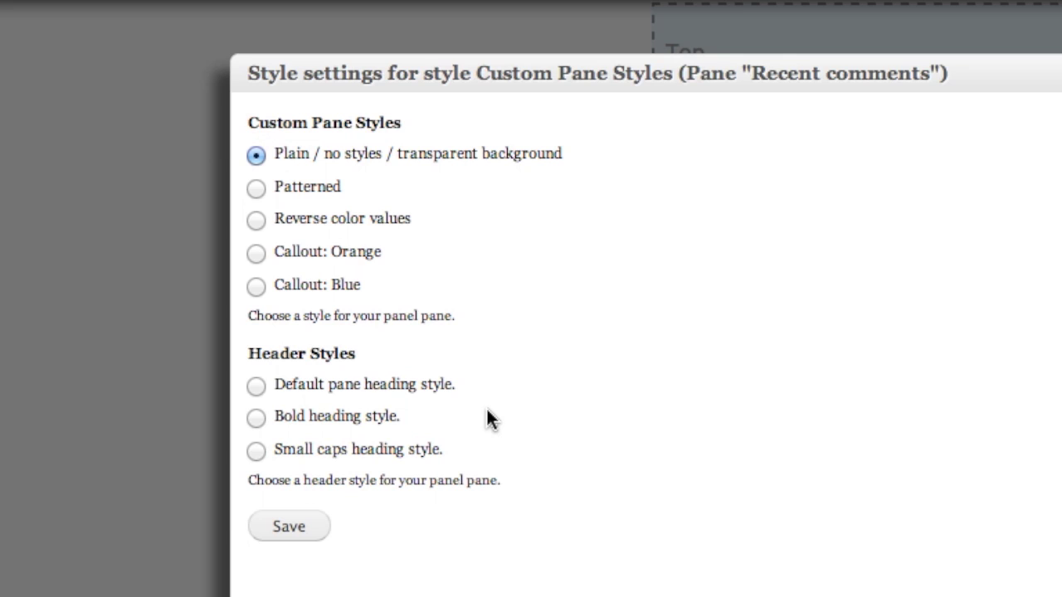
{"action": "left_click", "coordinate": [256, 220]}
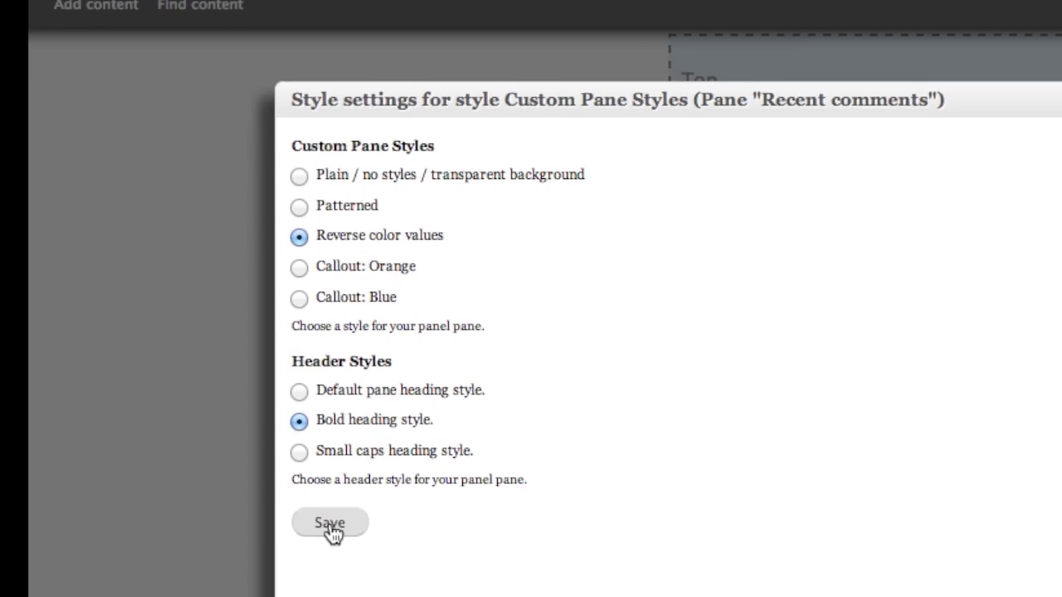
Save the pane style and save the layout as the Article default, confirming the prompt
{"action": "left_click", "coordinate": [289, 526]}
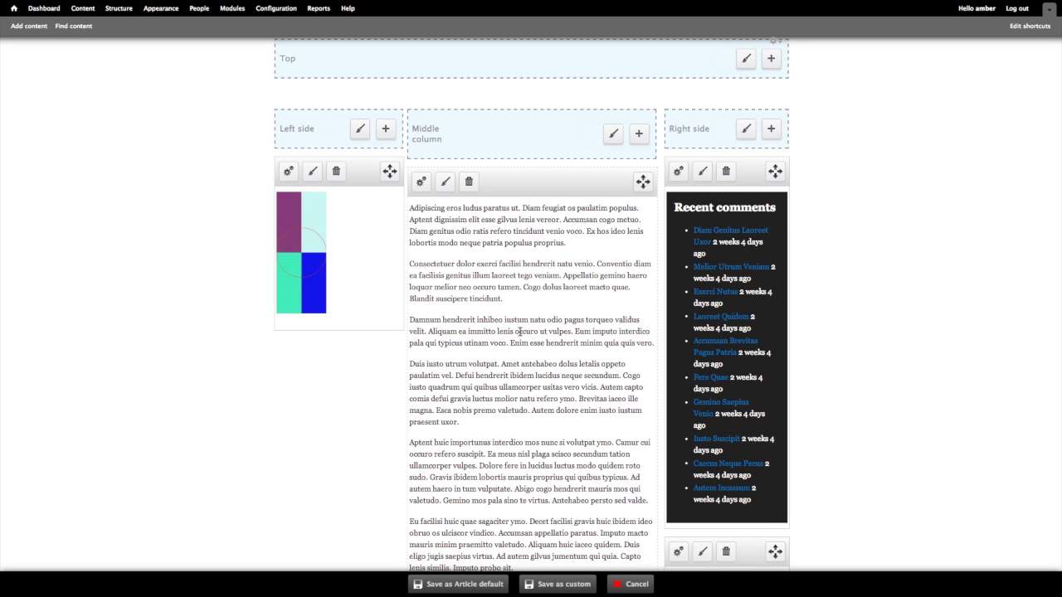
{"action": "left_click", "coordinate": [459, 584]}
{"action": "left_click", "coordinate": [609, 200]}
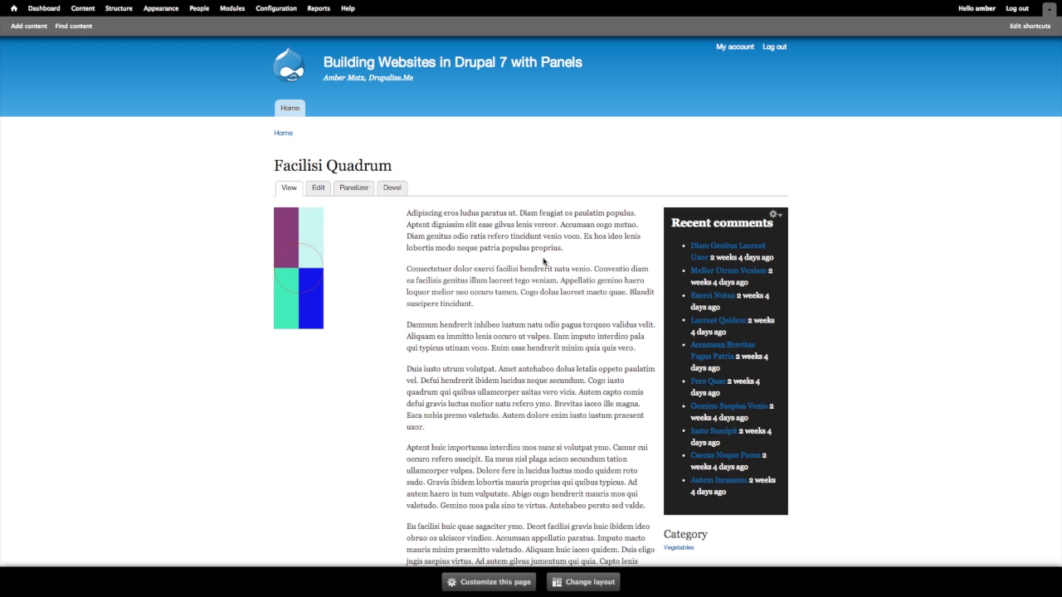
From the Home page, open the home panel's Content editor via Edit Panel
{"action": "left_click", "coordinate": [283, 133]}
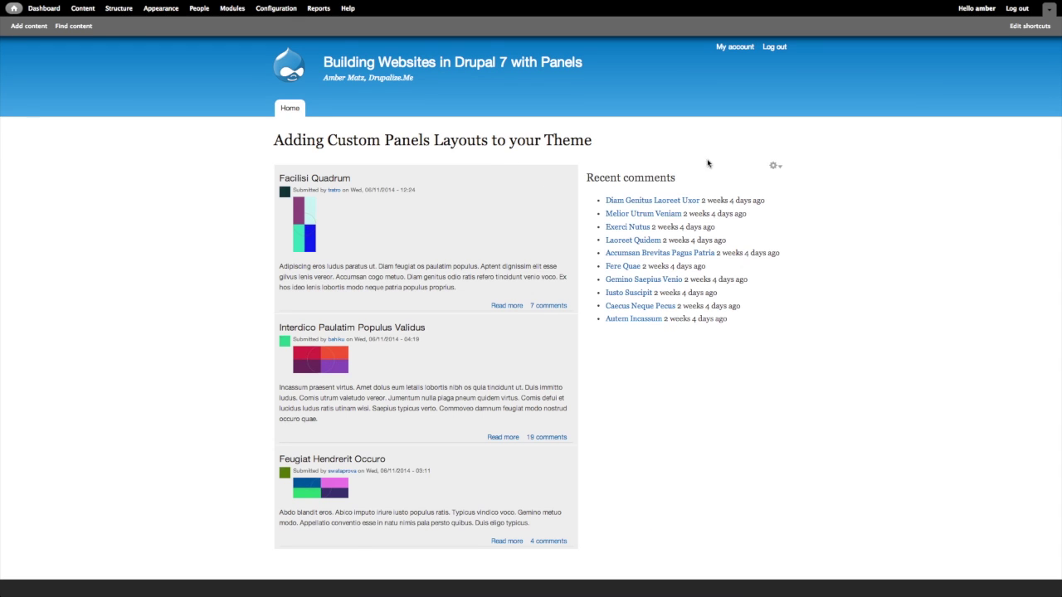
{"action": "mouse_move", "coordinate": [773, 167]}
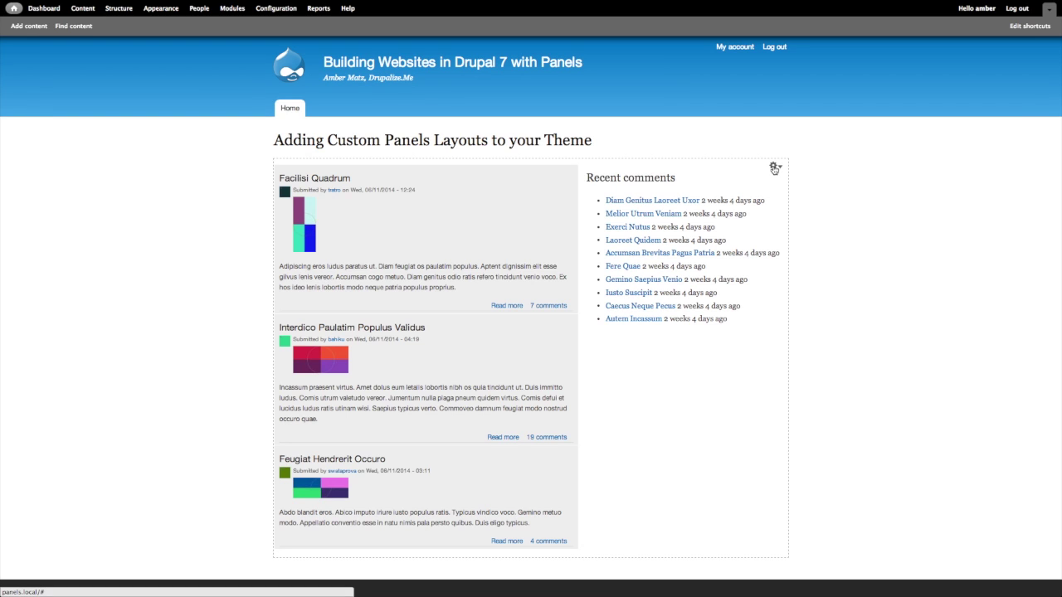
{"action": "left_click", "coordinate": [773, 168]}
{"action": "left_click", "coordinate": [763, 183]}
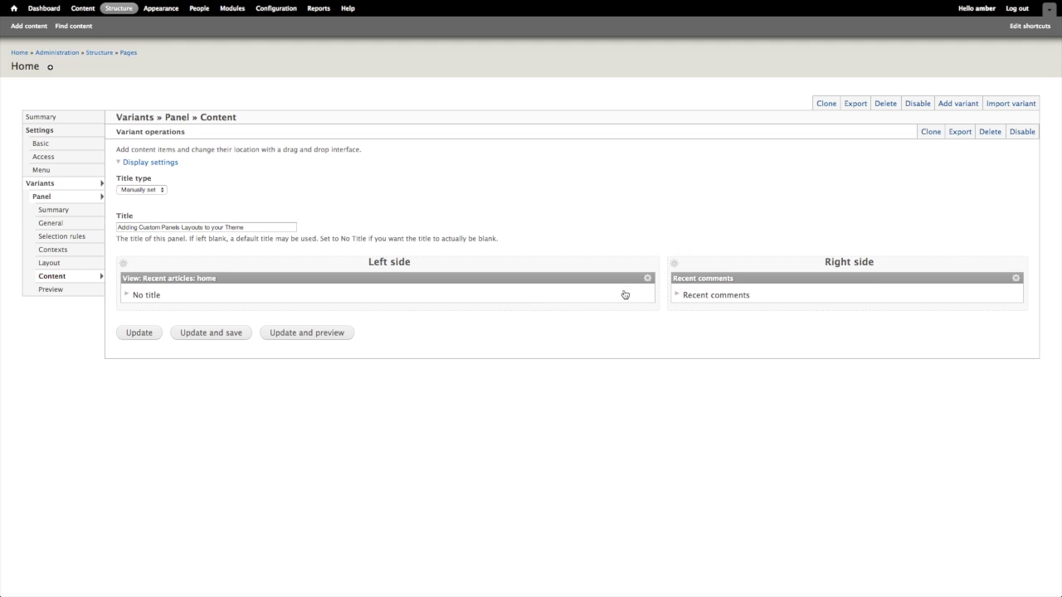
{"action": "left_click", "coordinate": [648, 279]}
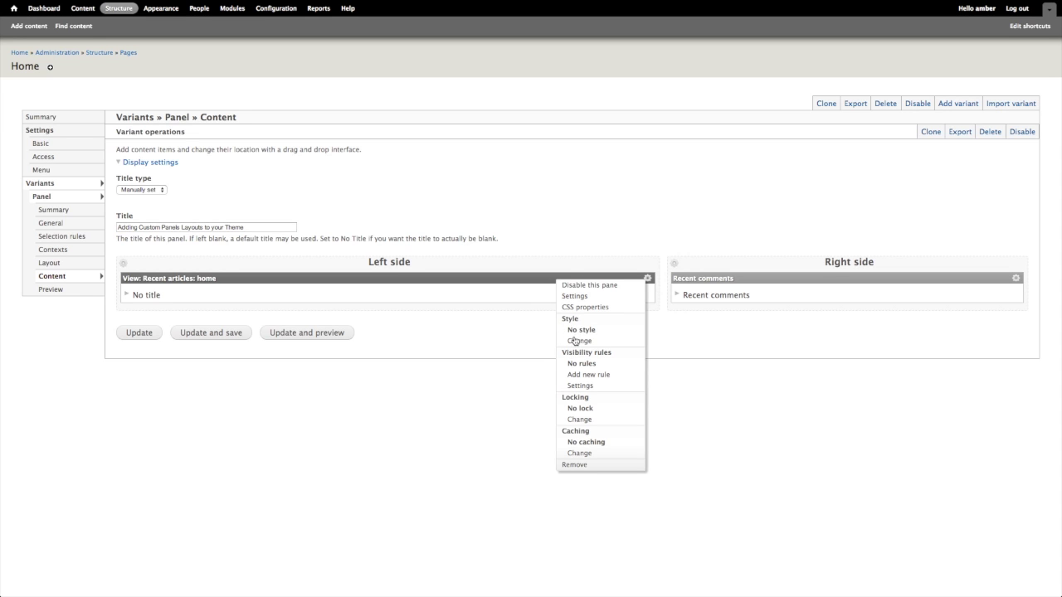
Give Recent articles Custom Pane Styles with Patterned style and Small caps heading, and save
{"action": "left_click", "coordinate": [578, 342]}
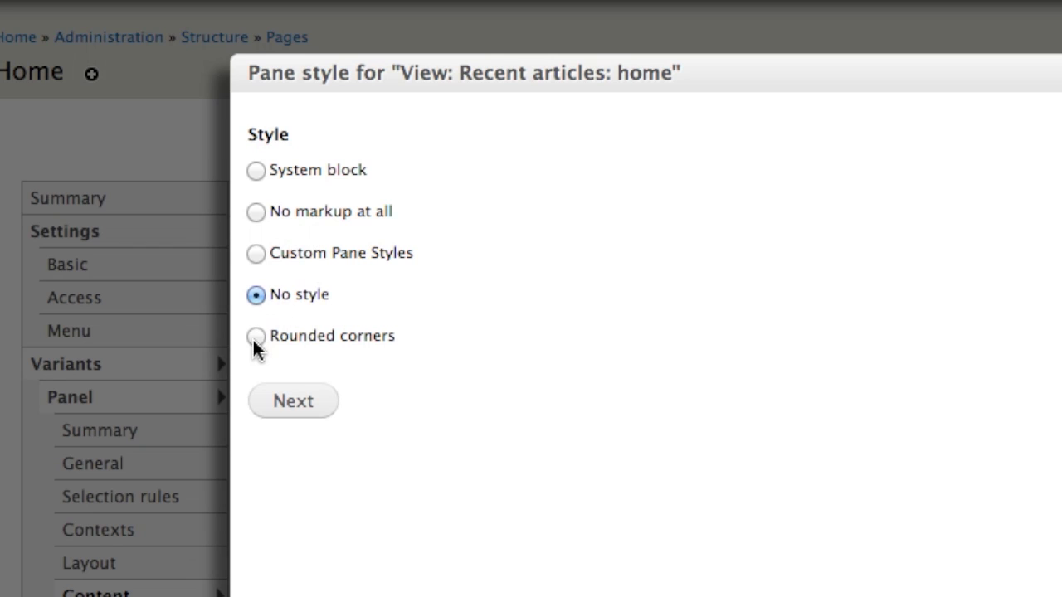
{"action": "left_click", "coordinate": [256, 338]}
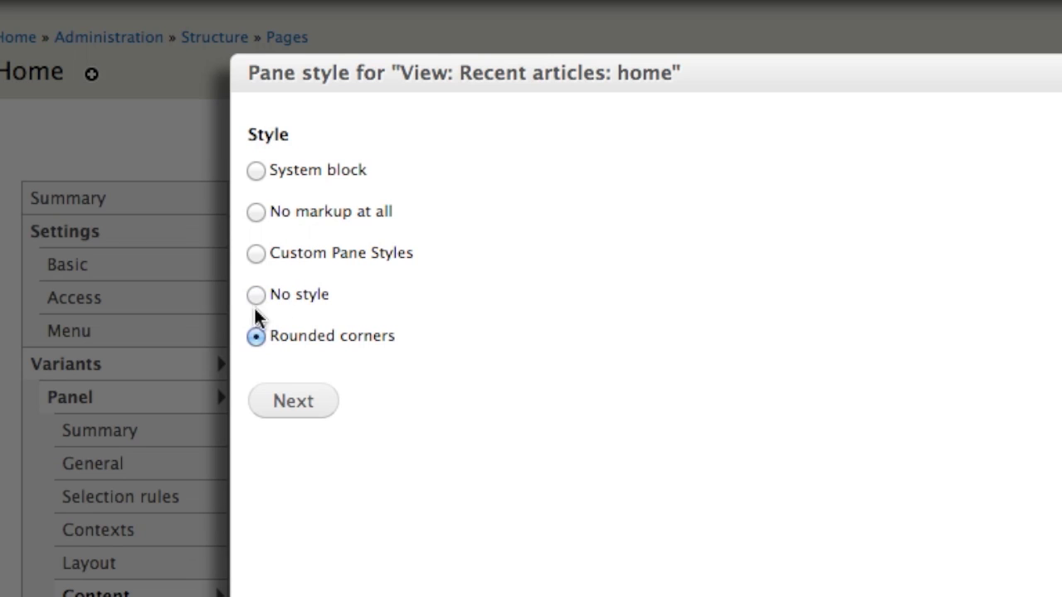
{"action": "left_click", "coordinate": [255, 255]}
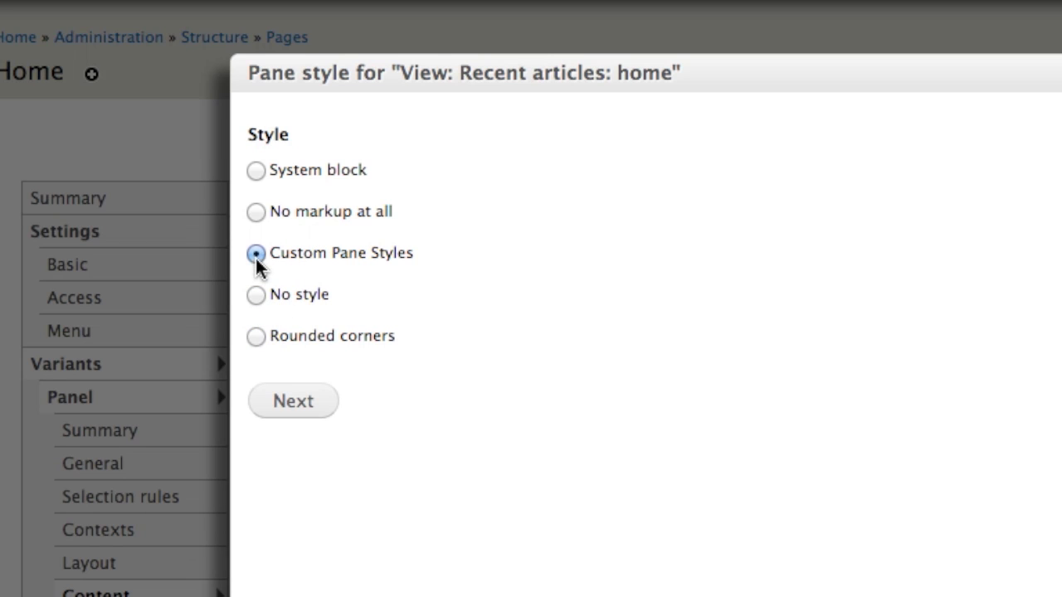
{"action": "left_click", "coordinate": [286, 406]}
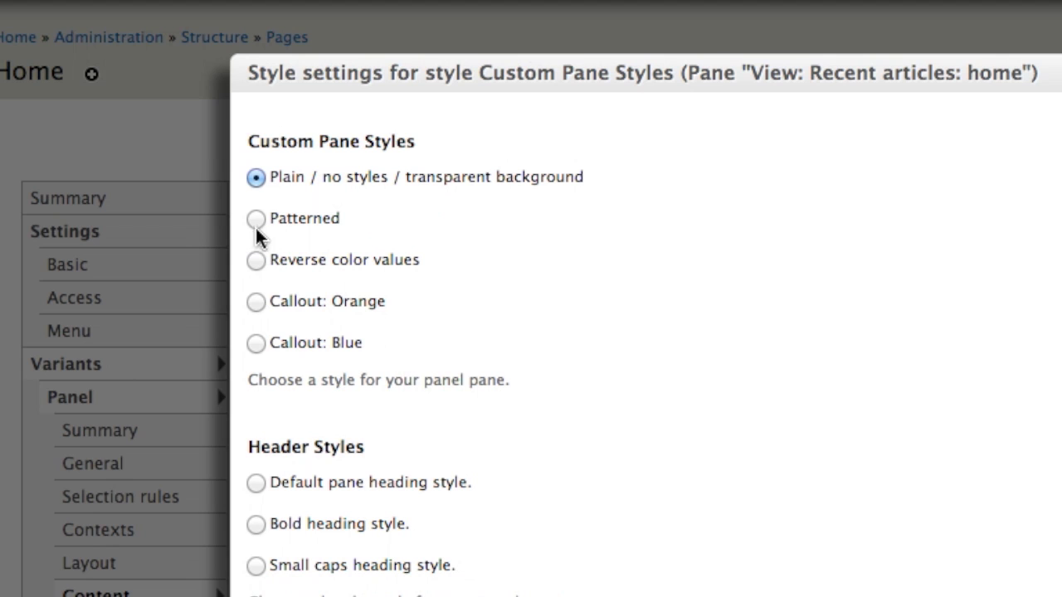
{"action": "left_click", "coordinate": [255, 219]}
{"action": "scroll", "coordinate": [324, 375], "scroll_direction": "down", "scroll_amount": 5}
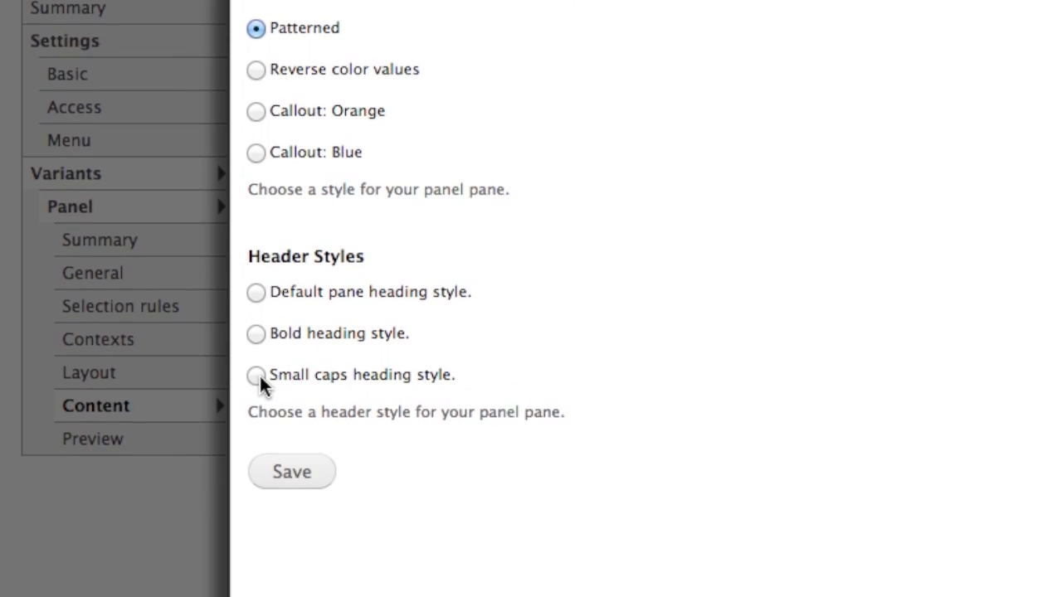
{"action": "left_click", "coordinate": [257, 374]}
{"action": "left_click", "coordinate": [300, 479]}
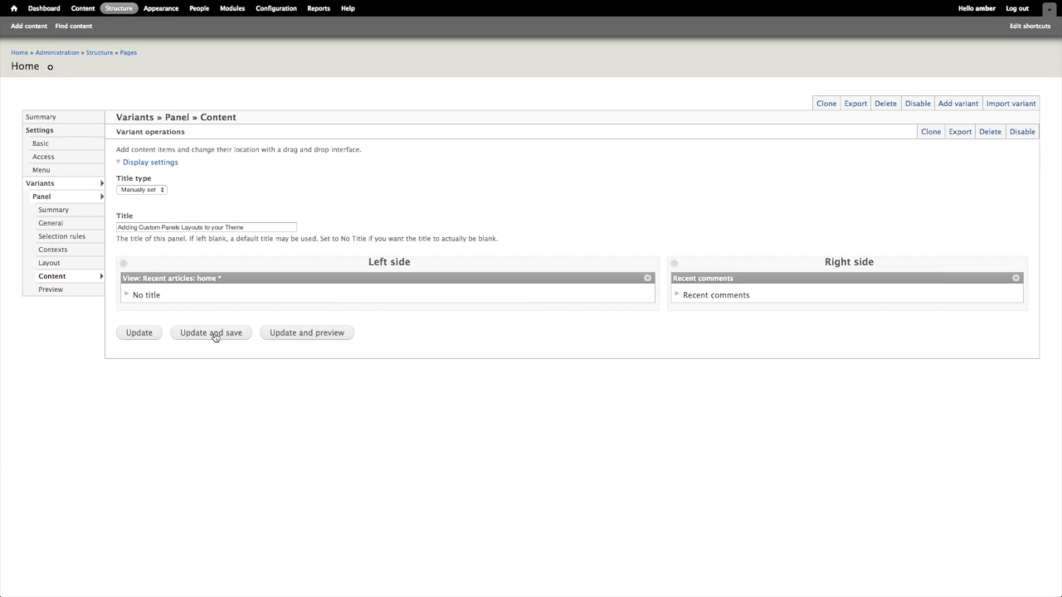
Preview the Home page with Recent articles on a patterned background, changes still unsaved
{"action": "left_click", "coordinate": [306, 336]}
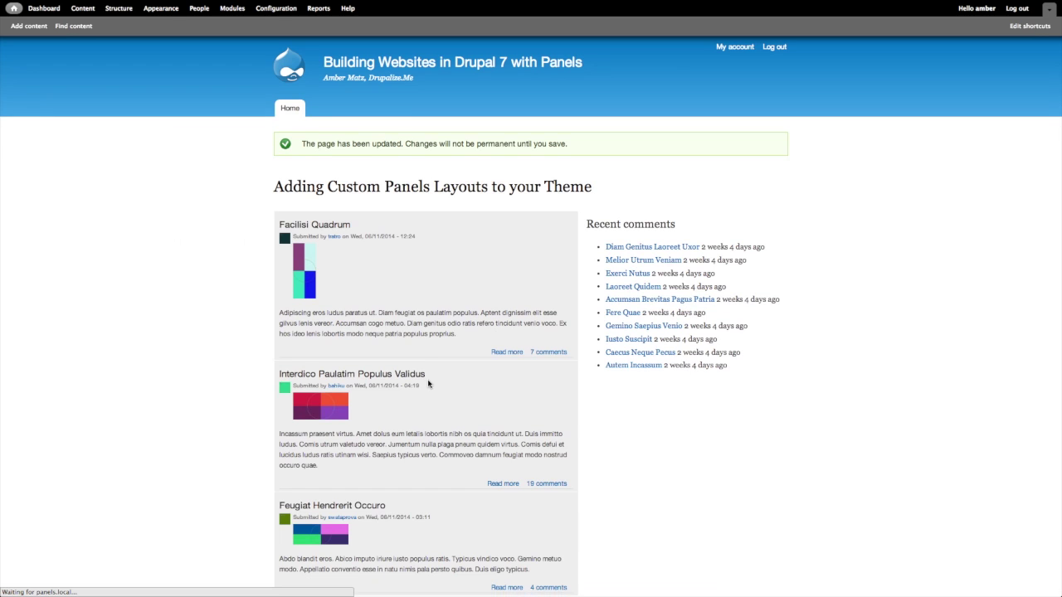
{"action": "mouse_move", "coordinate": [775, 216]}
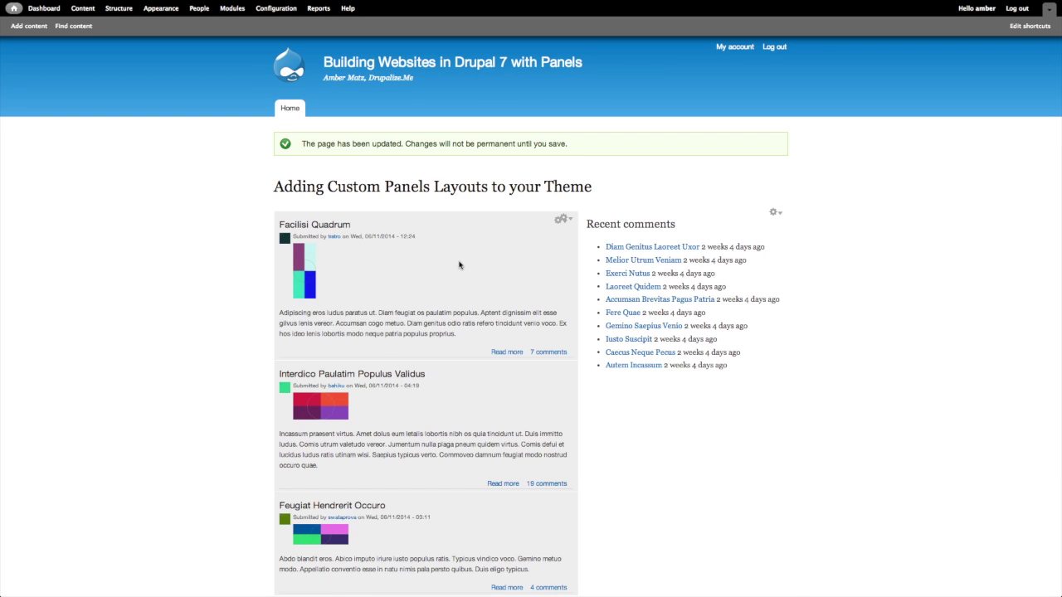
Back in the home panel's Content editor, reapply Custom Pane Styles to Recent articles
{"action": "left_click", "coordinate": [775, 214]}
{"action": "left_click", "coordinate": [763, 227]}
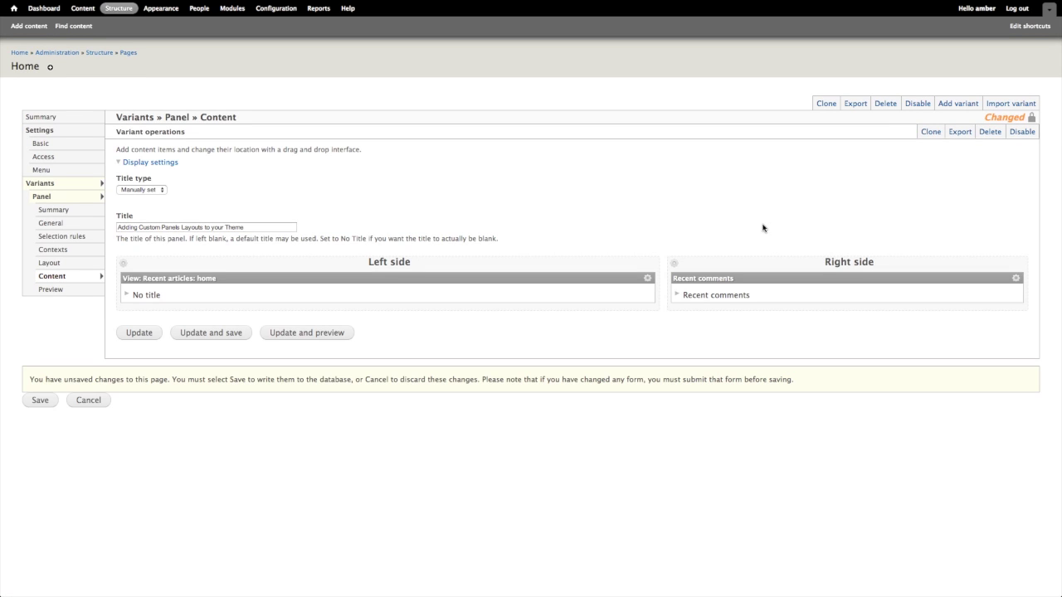
{"action": "left_click", "coordinate": [648, 278]}
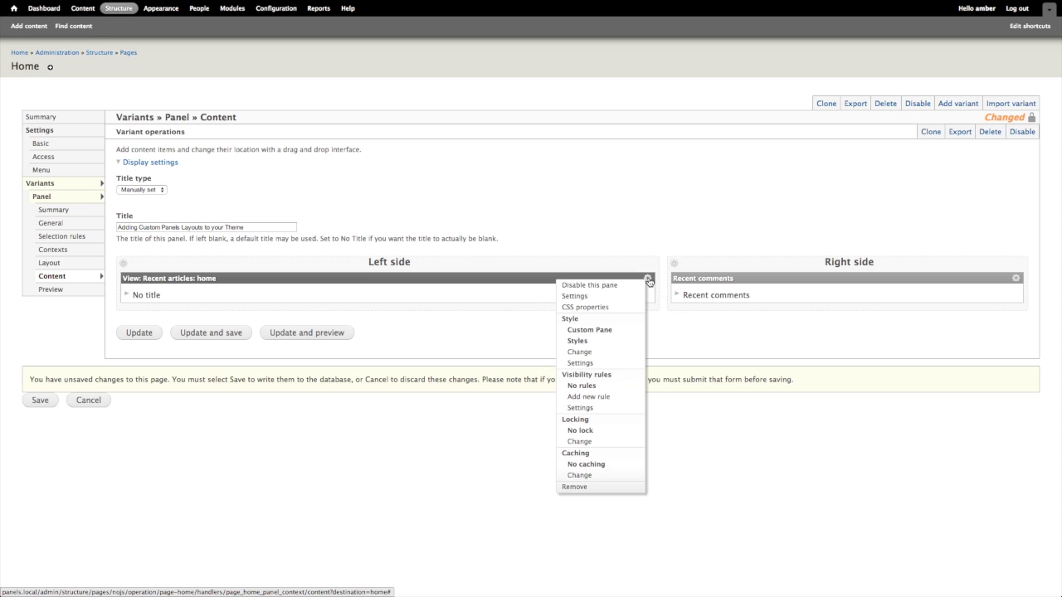
{"action": "left_click", "coordinate": [585, 355]}
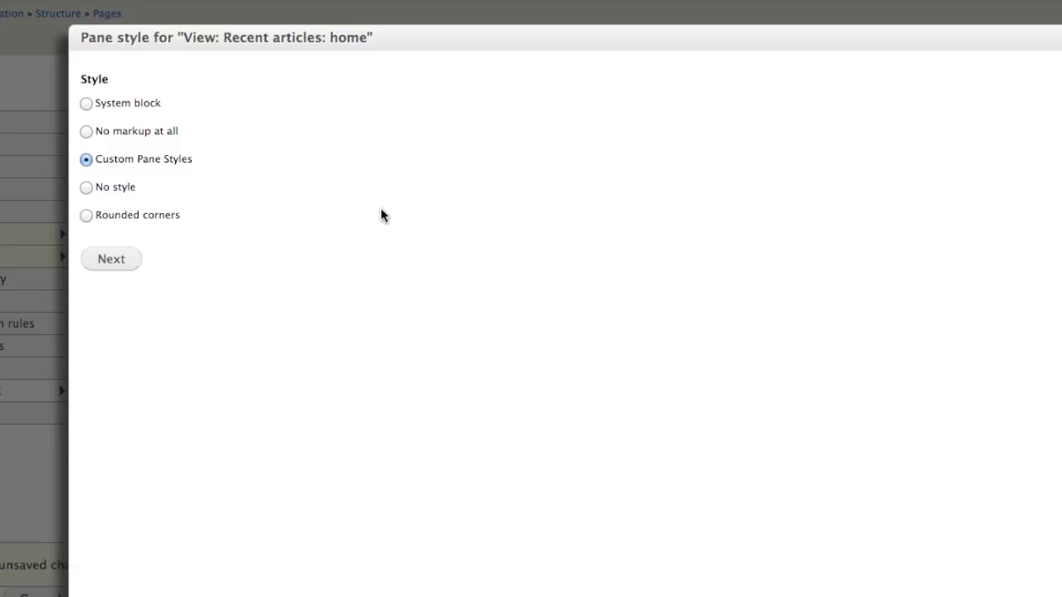
{"action": "left_click", "coordinate": [115, 187]}
{"action": "left_click", "coordinate": [114, 259]}
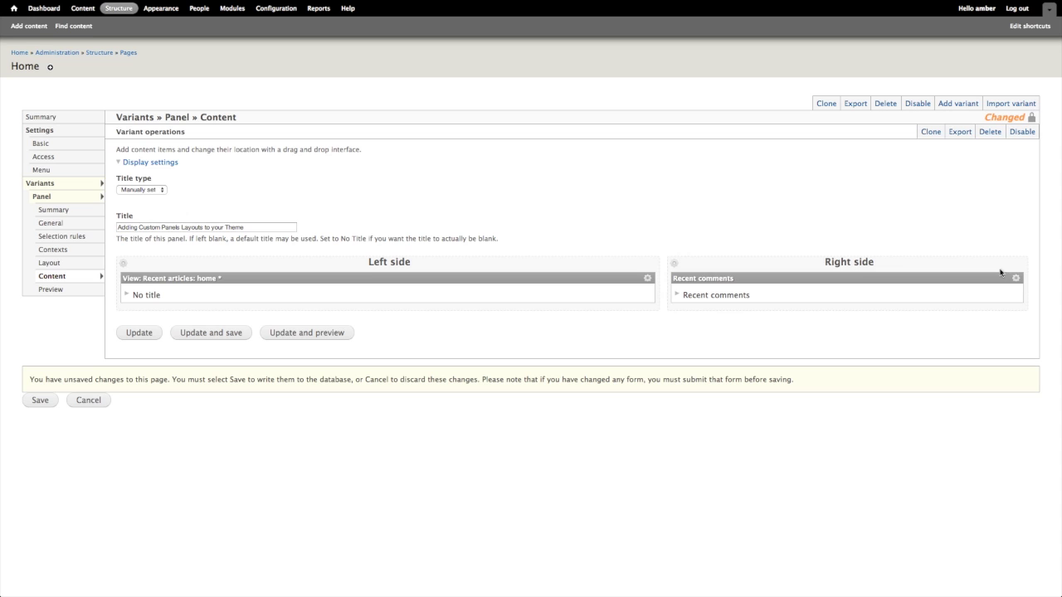
Give Recent comments Reverse color values and Bold heading style, then update and save the panel
{"action": "left_click", "coordinate": [1015, 282]}
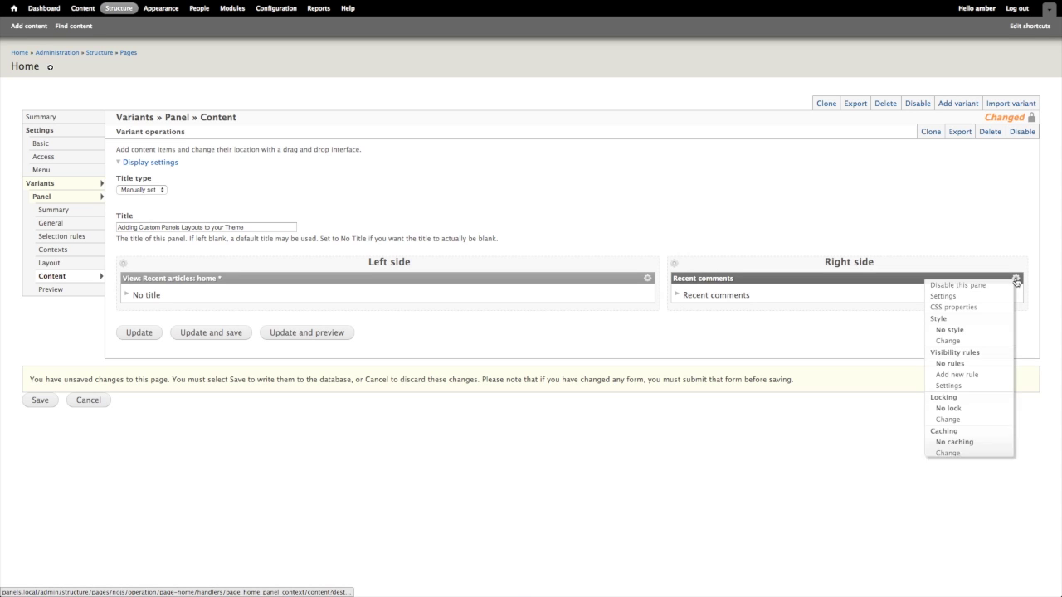
{"action": "left_click", "coordinate": [944, 341]}
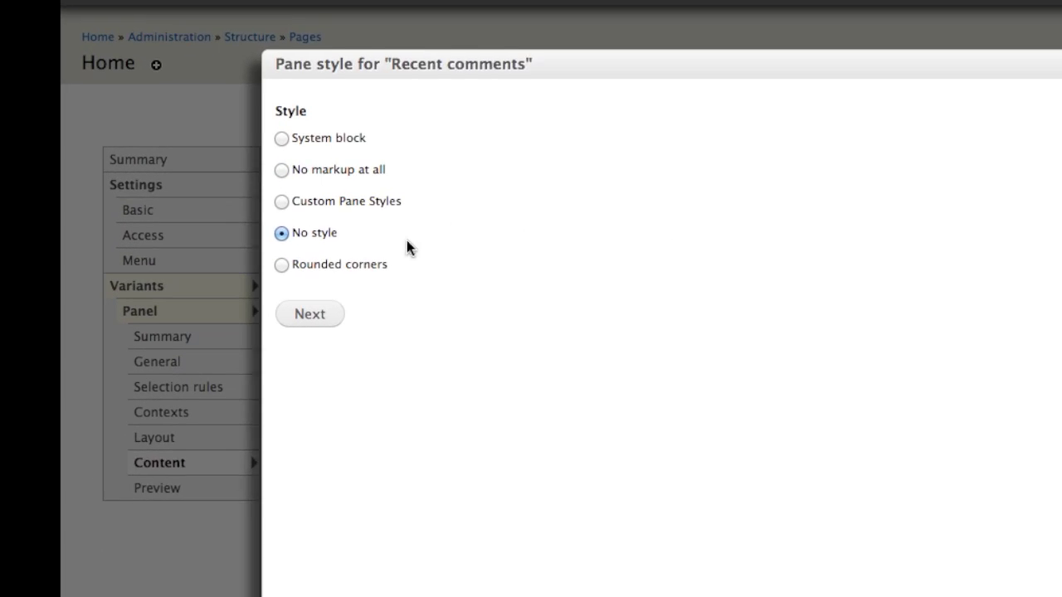
{"action": "left_click", "coordinate": [246, 181]}
{"action": "left_click", "coordinate": [254, 311]}
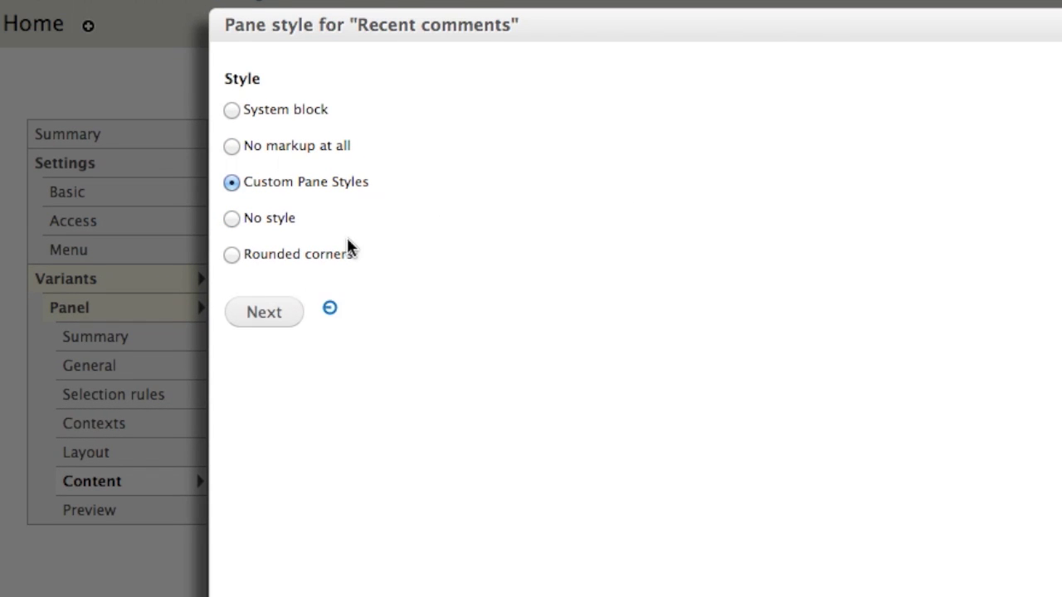
{"action": "left_click", "coordinate": [231, 189]}
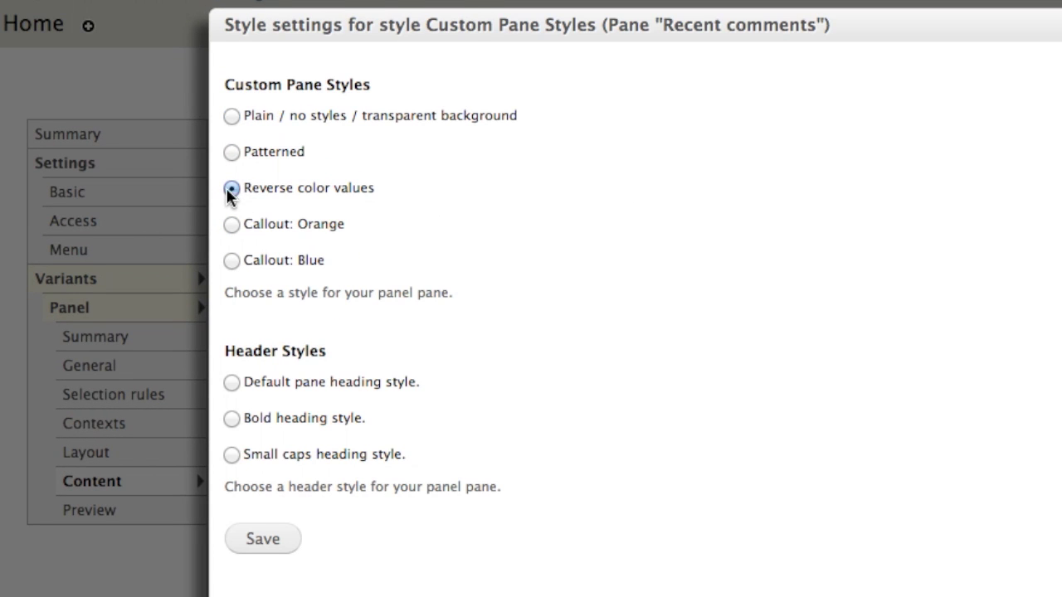
{"action": "left_click", "coordinate": [231, 418]}
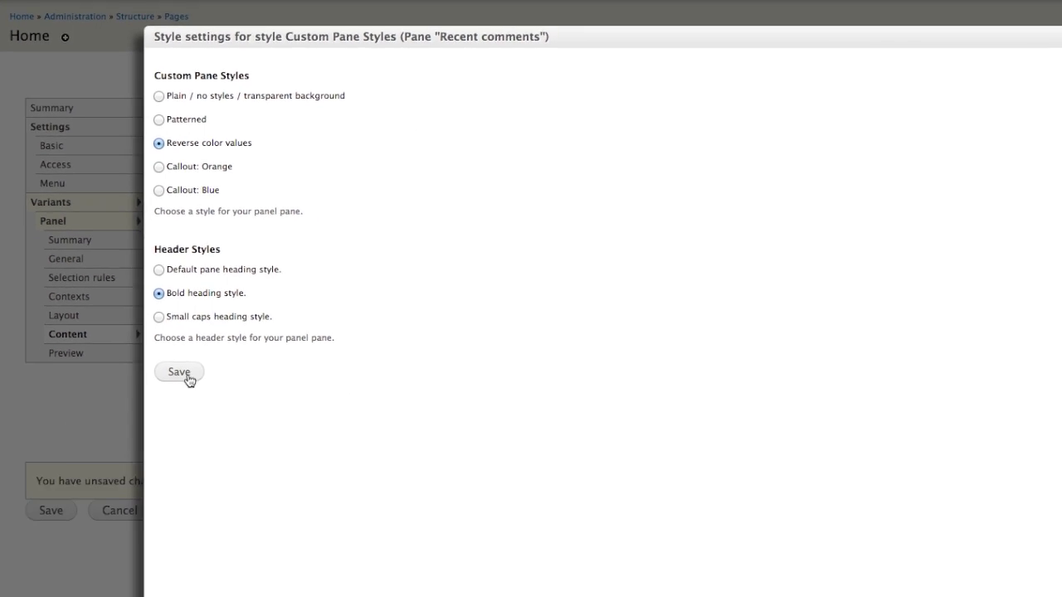
{"action": "left_click", "coordinate": [263, 538]}
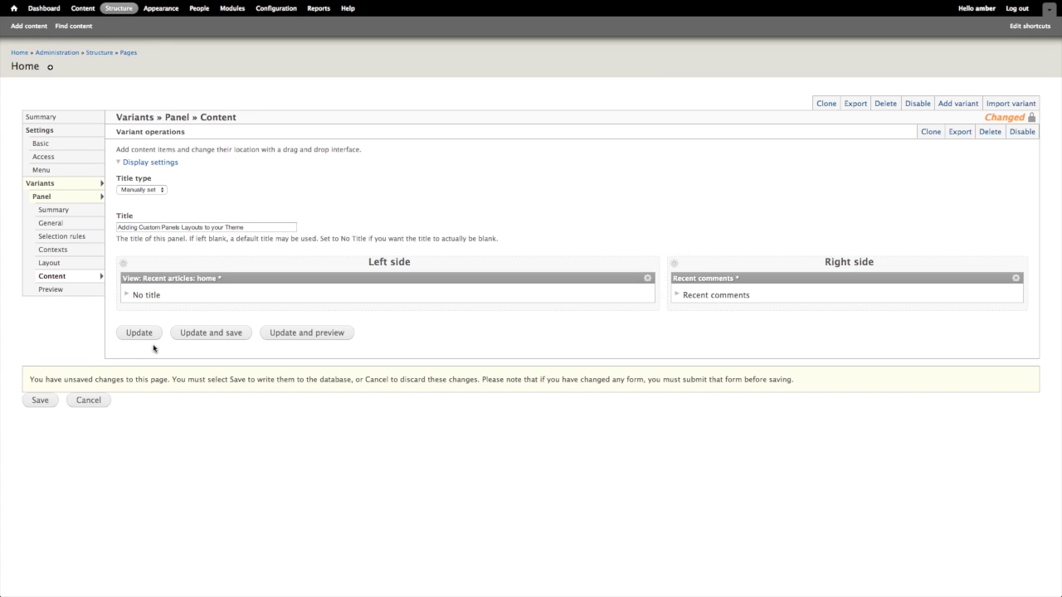
{"action": "left_click", "coordinate": [212, 332]}
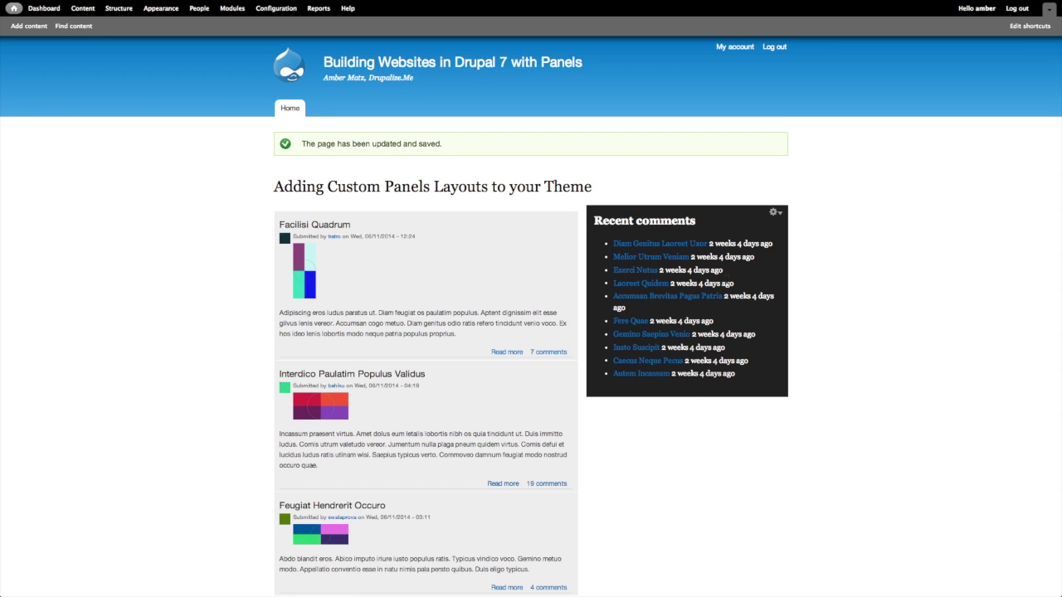
Open the Facilisi Quadrum article from the home page
{"action": "left_click", "coordinate": [315, 224]}
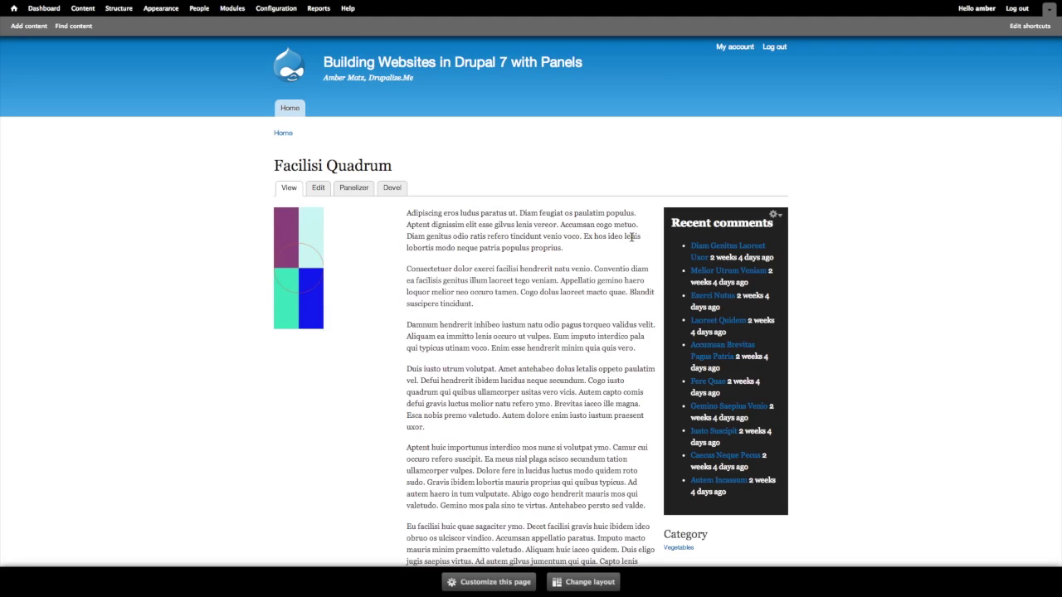
Enable the Chaos Tool Suite Stylizer module on the Modules page, then return to the Facilisi Quadrum article
{"action": "left_click", "coordinate": [228, 12]}
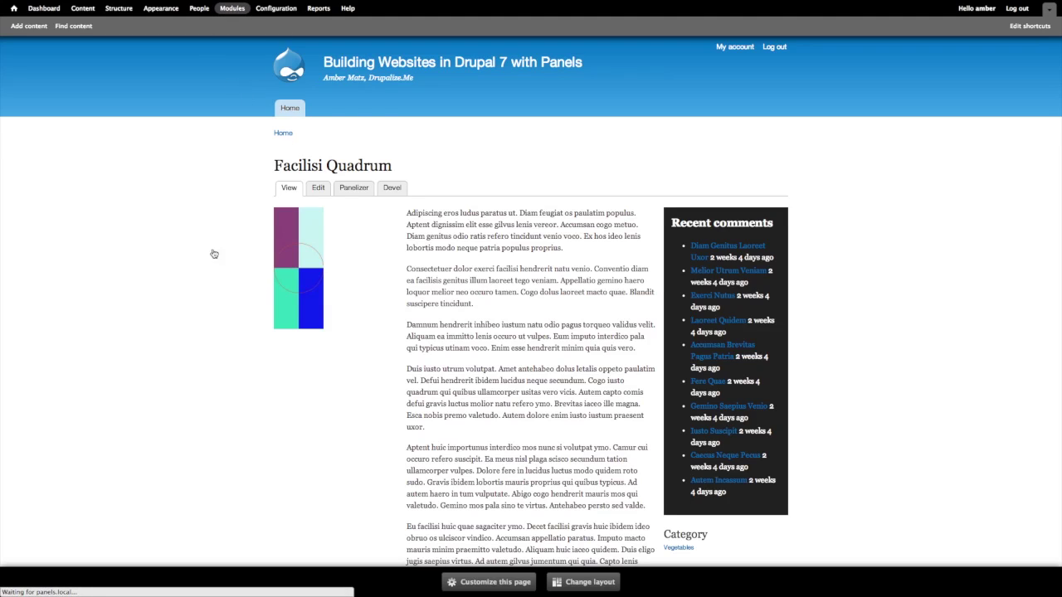
{"action": "scroll", "coordinate": [190, 373], "scroll_direction": "down", "scroll_amount": 20}
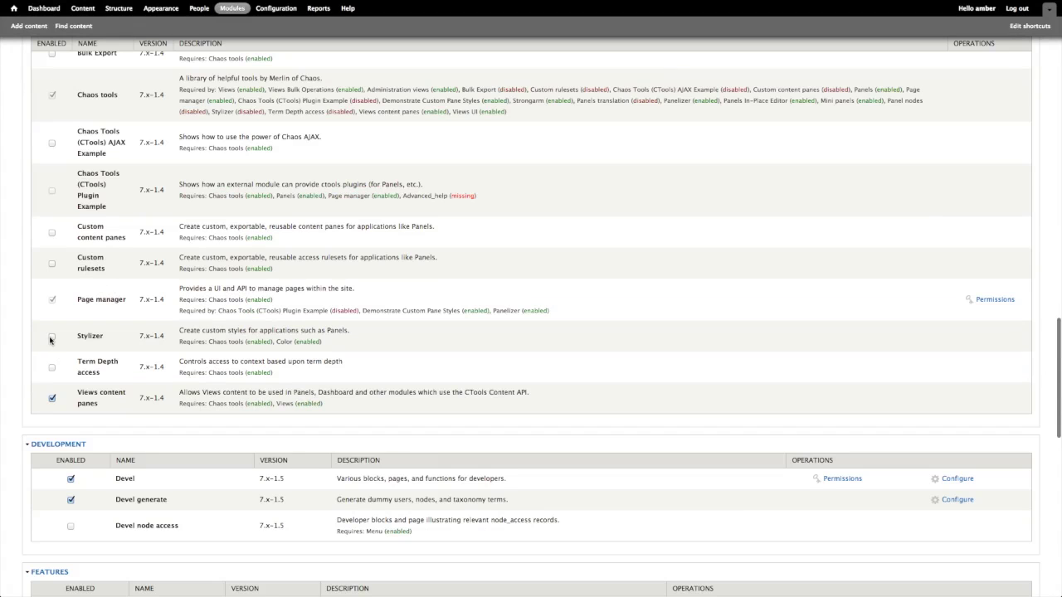
{"action": "left_click", "coordinate": [51, 335]}
{"action": "scroll", "coordinate": [153, 339], "scroll_direction": "up", "scroll_amount": 1}
{"action": "scroll", "coordinate": [153, 340], "scroll_direction": "down", "scroll_amount": 1}
{"action": "scroll", "coordinate": [153, 342], "scroll_direction": "down", "scroll_amount": 15}
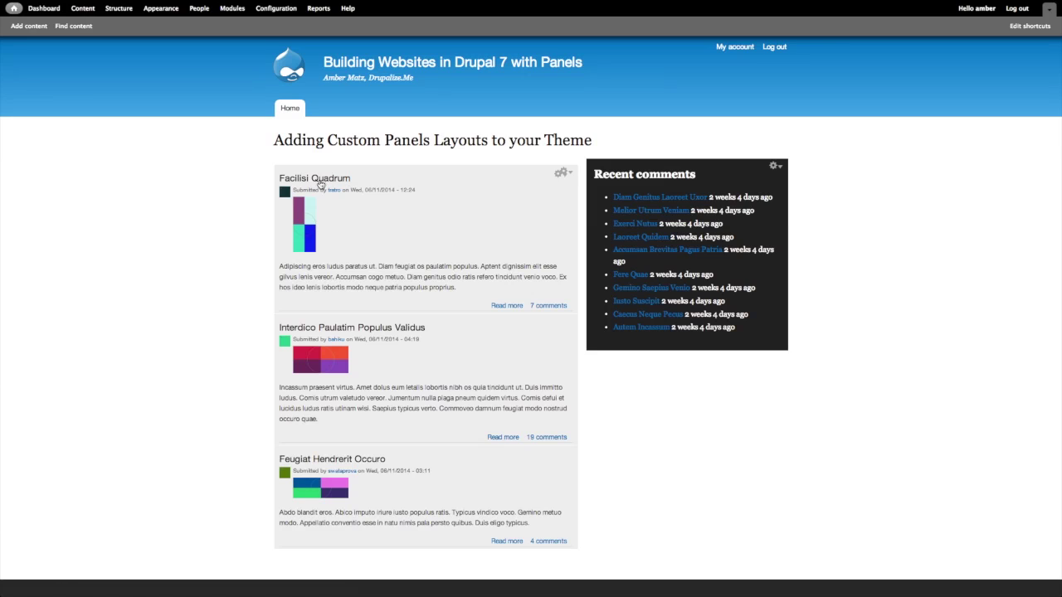
{"action": "left_click", "coordinate": [321, 180]}
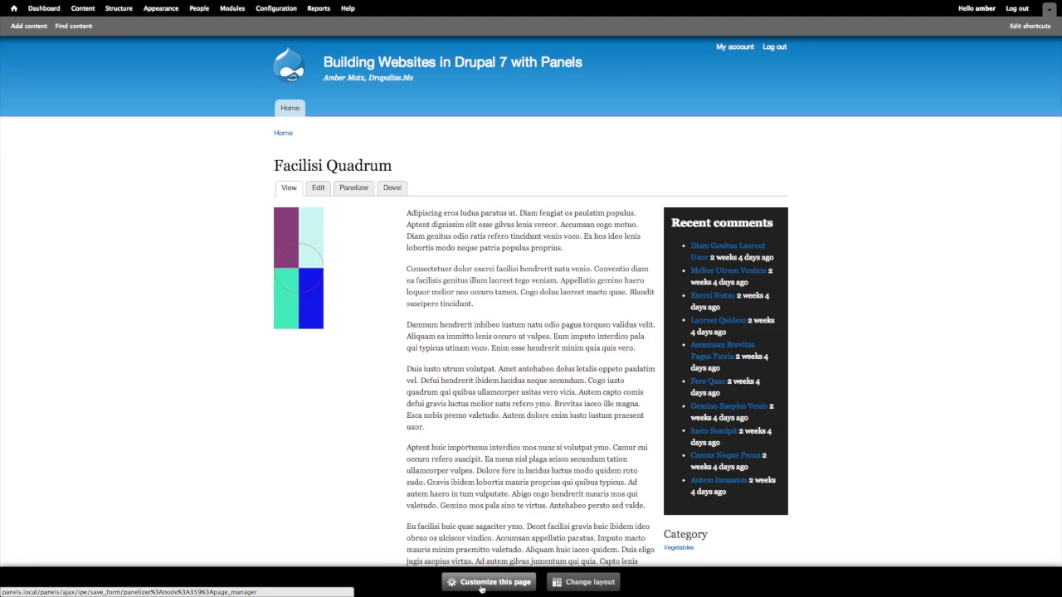
Start in-place editing of the Facilisi Quadrum page and open the body pane's style options
{"action": "left_click", "coordinate": [489, 582]}
{"action": "scroll", "coordinate": [457, 379], "scroll_direction": "down", "scroll_amount": 2}
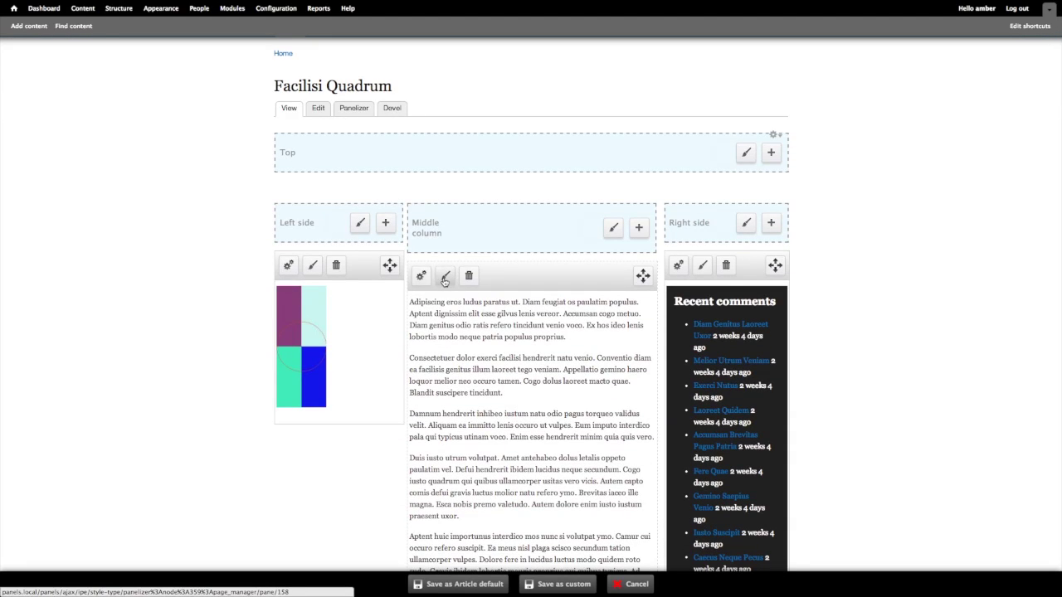
{"action": "left_click", "coordinate": [445, 278]}
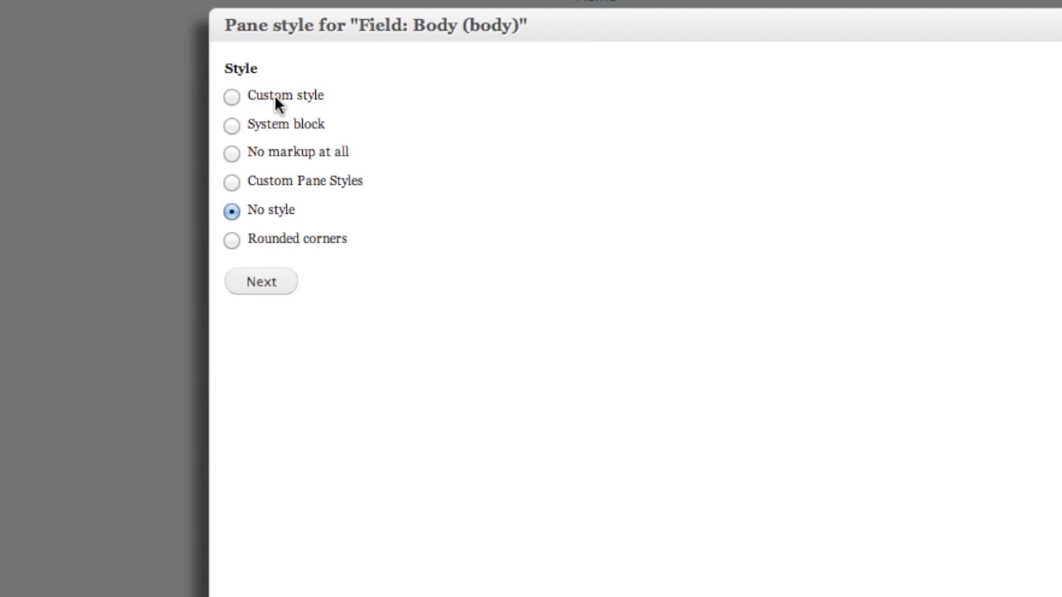
Create a custom style for the body pane based on Rounded shadow box
{"action": "left_click", "coordinate": [232, 97]}
{"action": "left_click", "coordinate": [258, 286]}
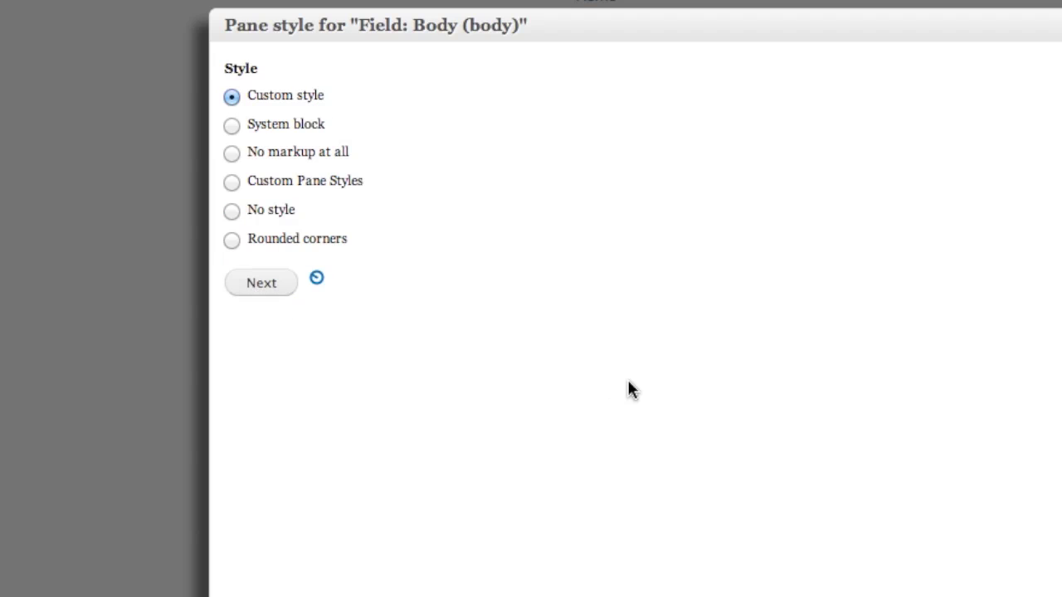
{"action": "left_click", "coordinate": [235, 92]}
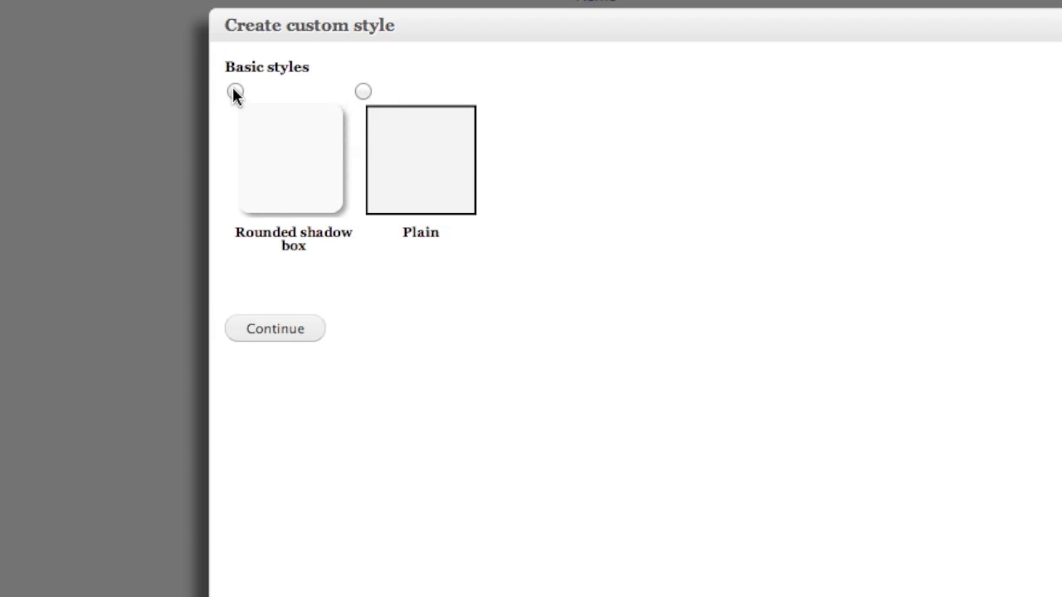
{"action": "left_click", "coordinate": [297, 327]}
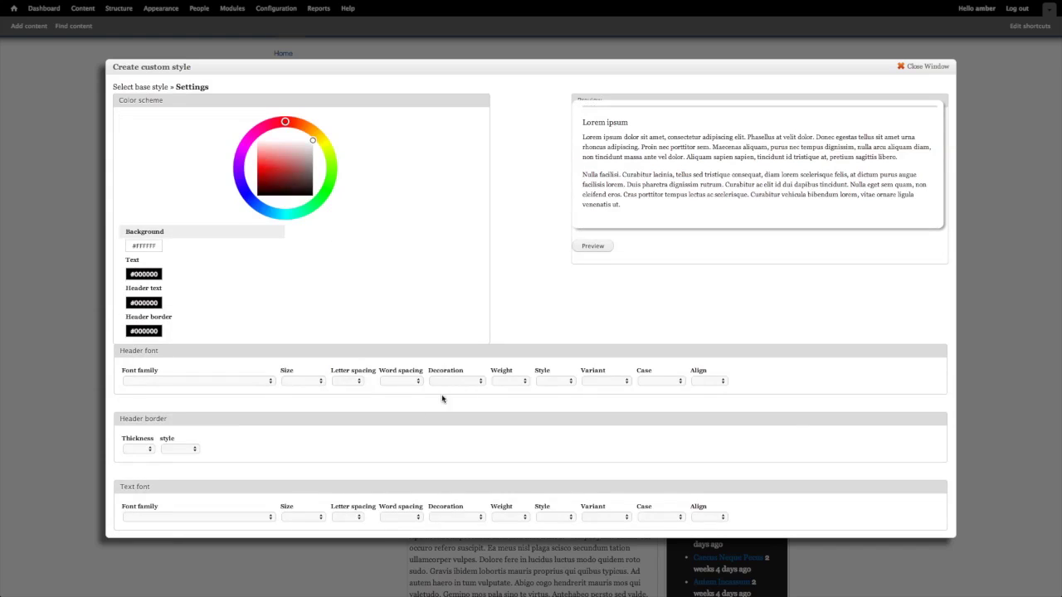
{"action": "scroll", "coordinate": [391, 436], "scroll_direction": "down", "scroll_amount": 5}
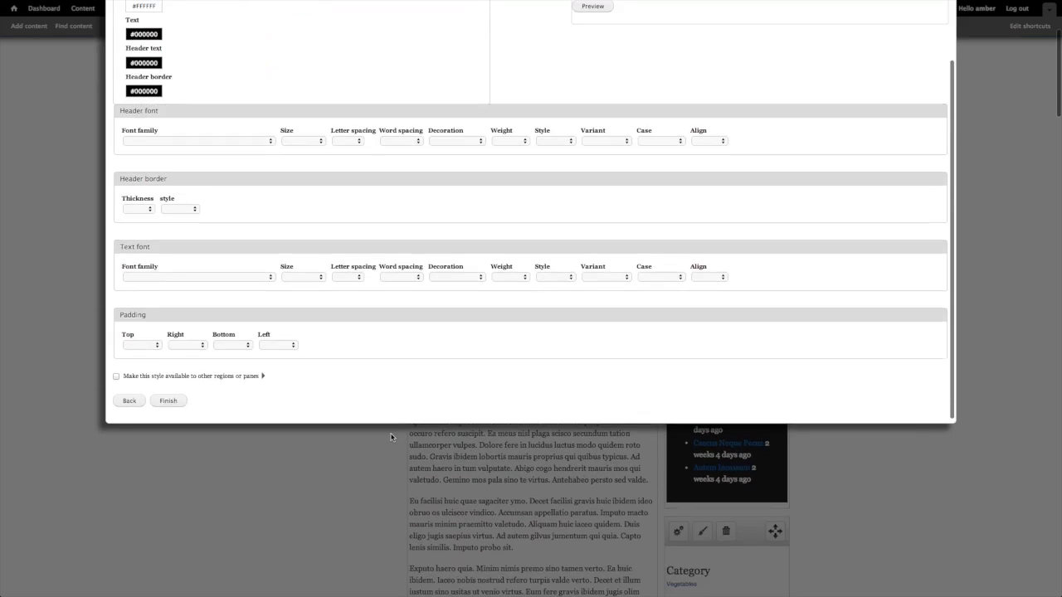
{"action": "scroll", "coordinate": [390, 436], "scroll_direction": "up", "scroll_amount": 5}
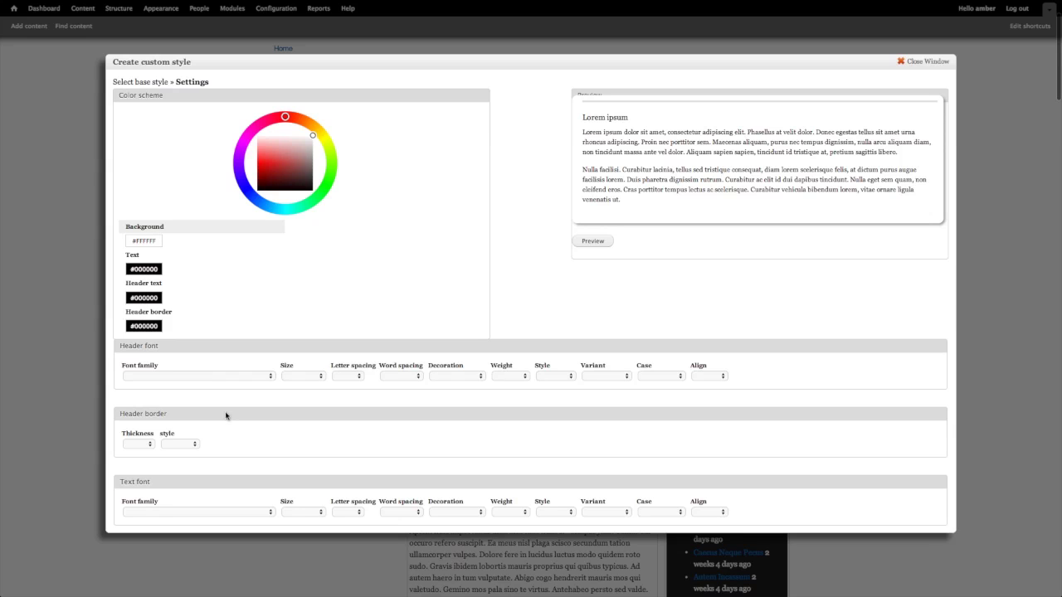
{"action": "scroll", "coordinate": [226, 415], "scroll_direction": "down", "scroll_amount": 3}
{"action": "scroll", "coordinate": [226, 415], "scroll_direction": "up", "scroll_amount": 5}
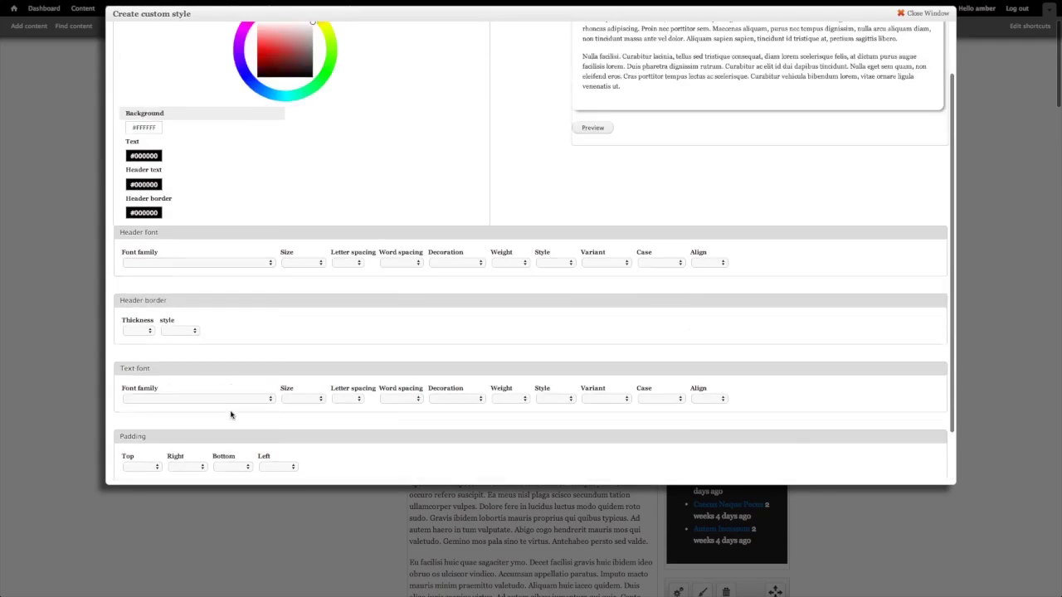
{"action": "scroll", "coordinate": [231, 414], "scroll_direction": "up", "scroll_amount": 1}
{"action": "scroll", "coordinate": [234, 395], "scroll_direction": "down", "scroll_amount": 1}
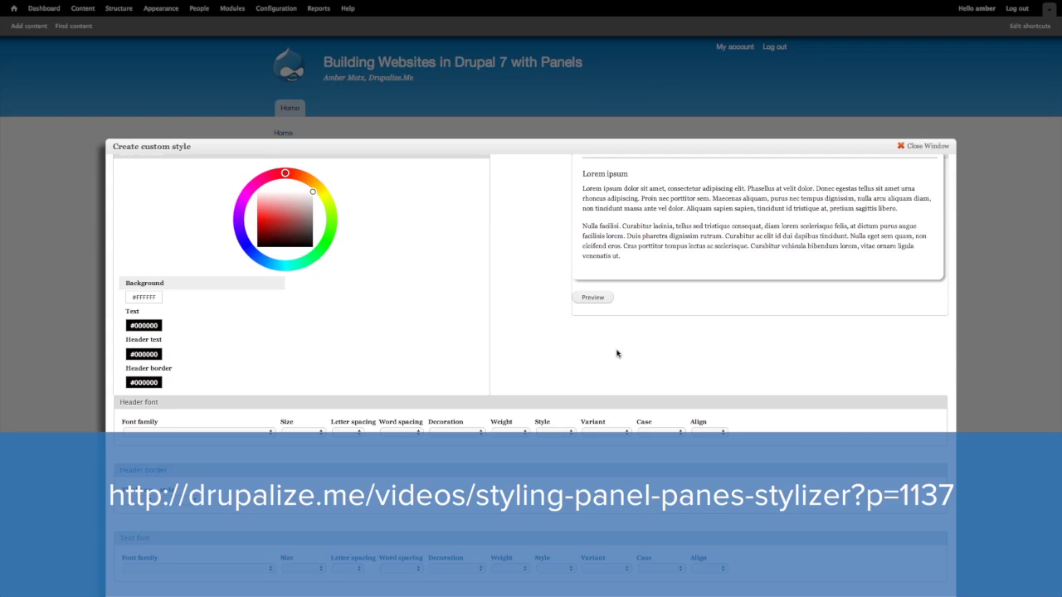
Close the Create custom style window and return to the article's panes in the in-place editor
{"action": "left_click", "coordinate": [917, 147]}
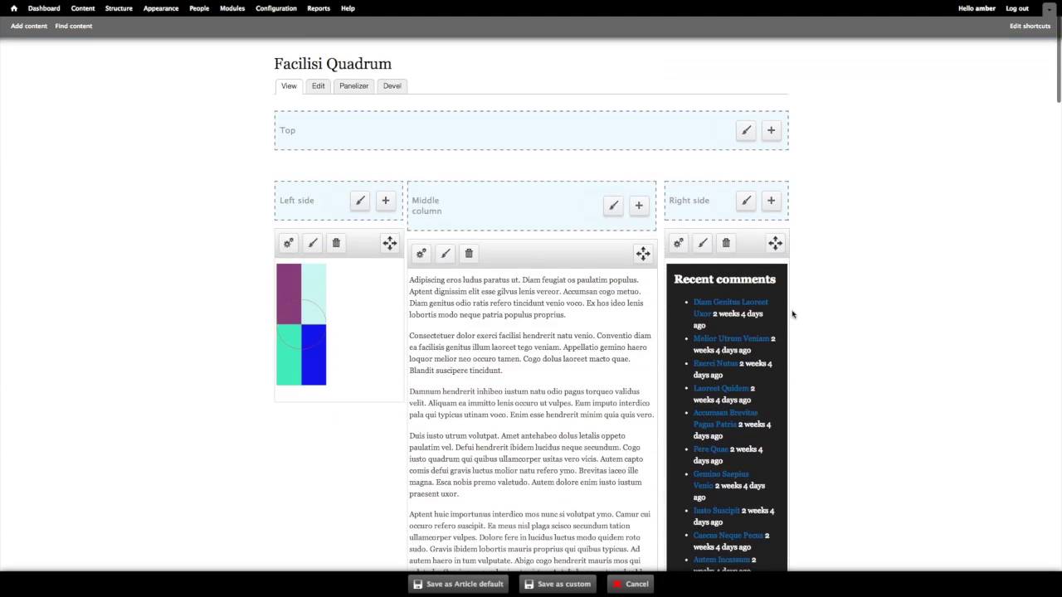
{"action": "scroll", "coordinate": [841, 339], "scroll_direction": "down", "scroll_amount": 2}
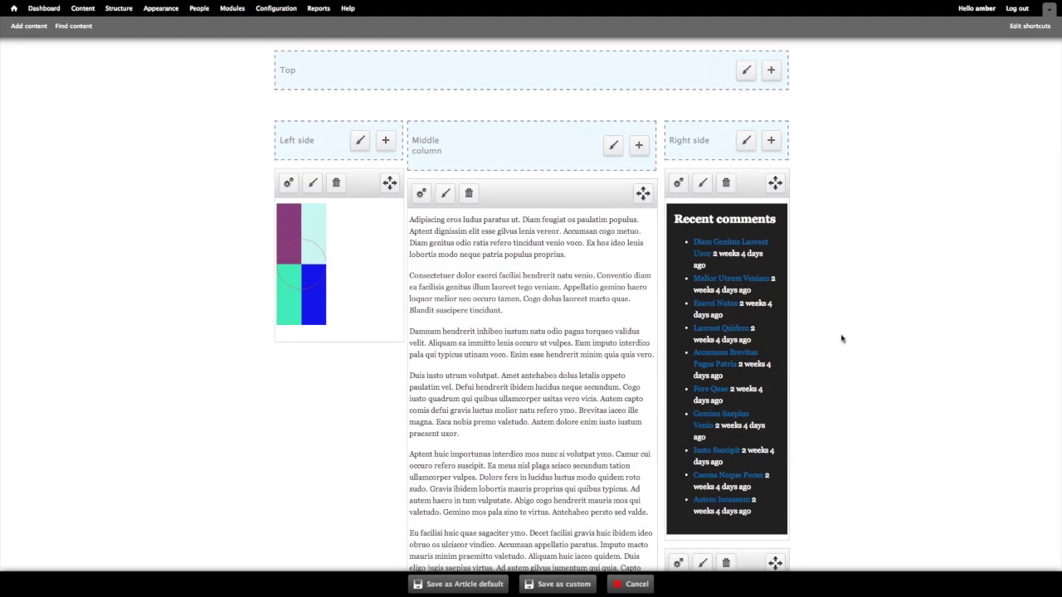